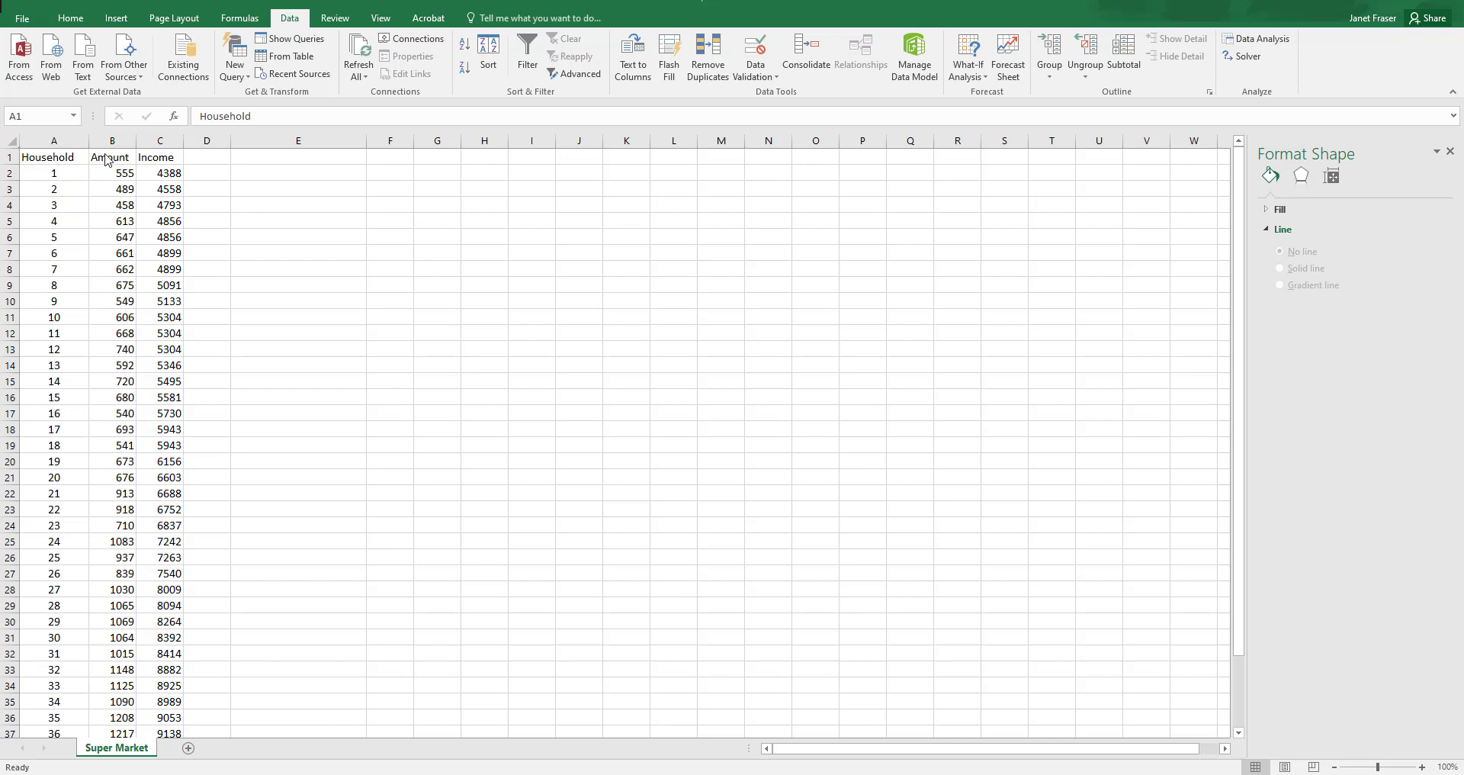
# Step: Insert a markers-only scatter chart of the Amount and Income data in B1:C41 and place it beside the data, starting in column E
pyautogui.moveTo(110, 155); pyautogui.dragTo(150, 705)
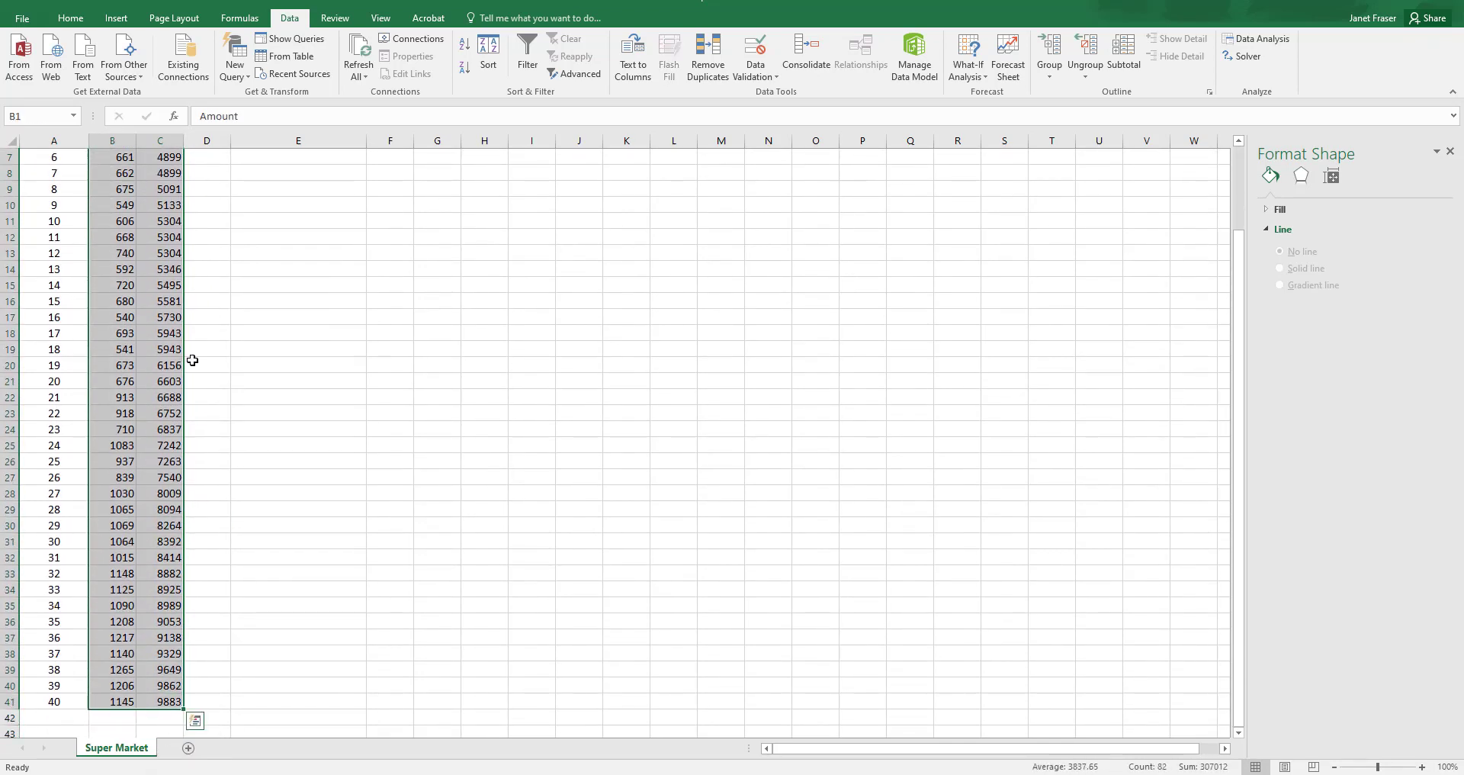
pyautogui.click(118, 23)
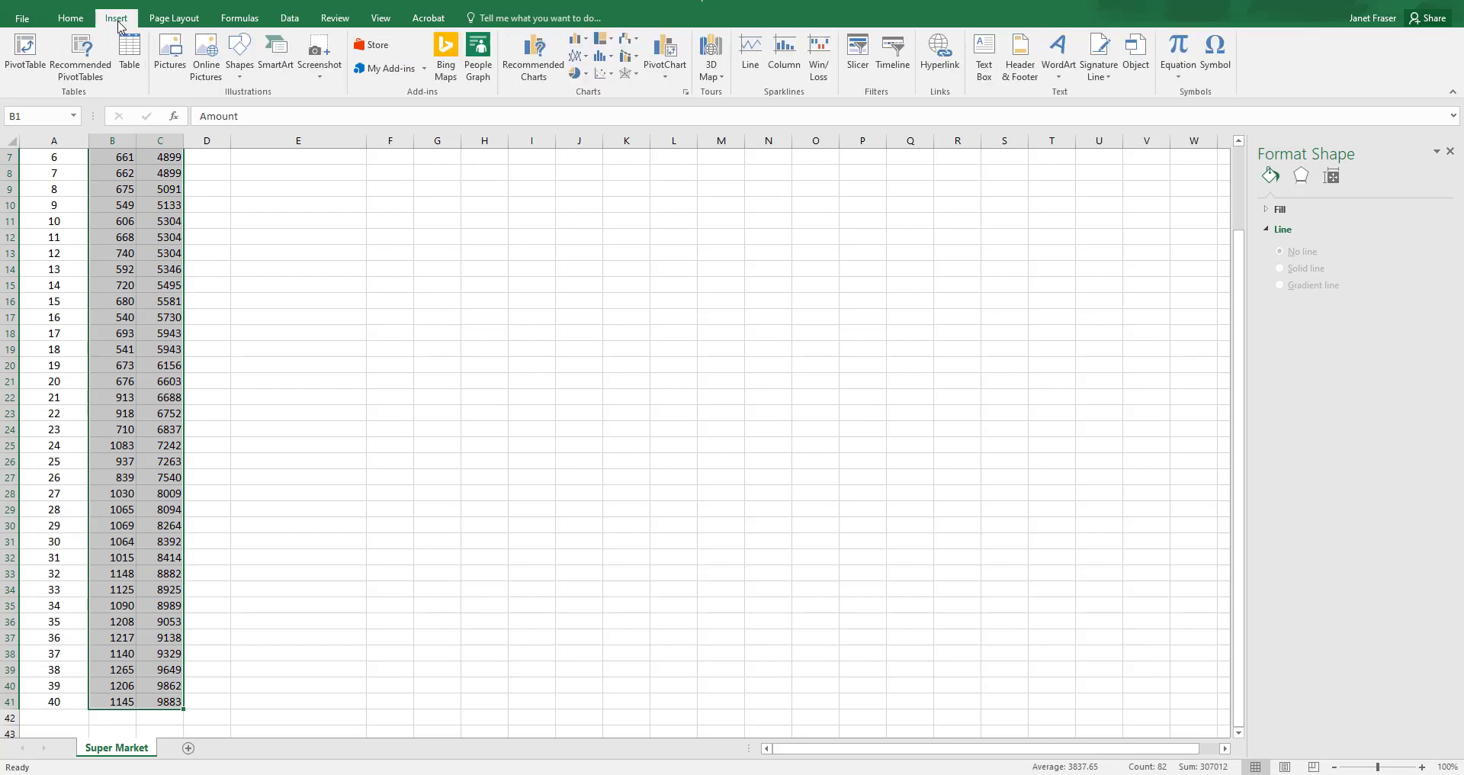
pyautogui.click(610, 77)
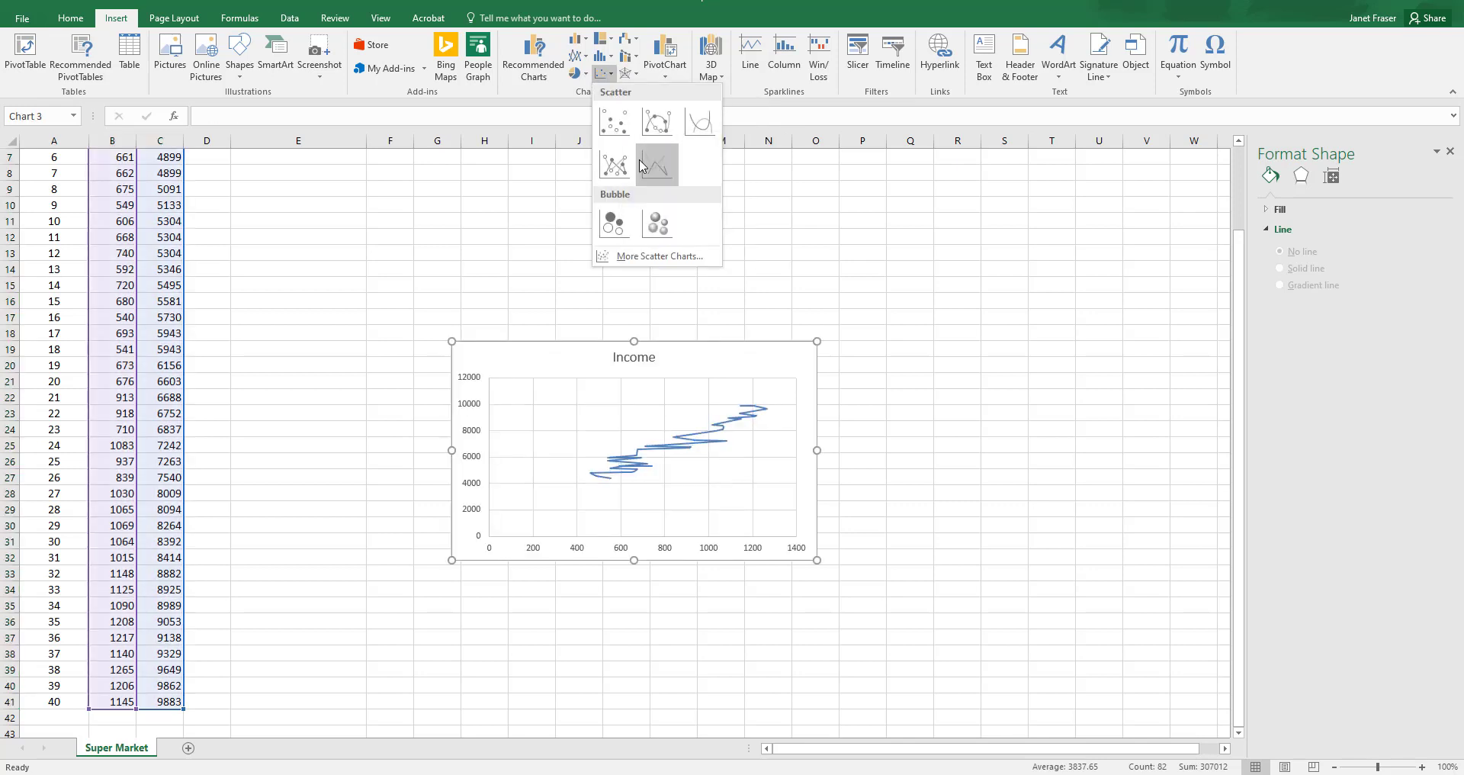
pyautogui.click(608, 128)
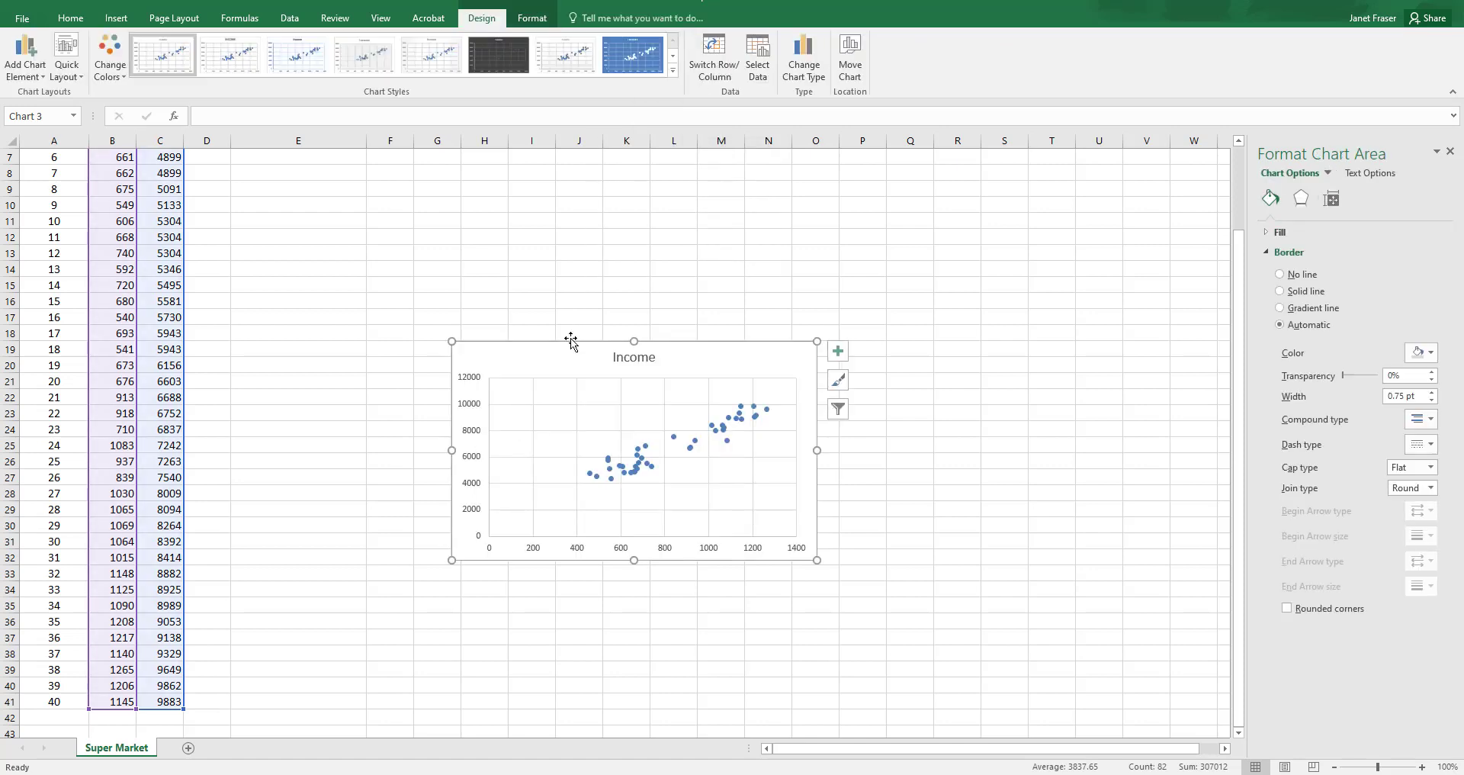
pyautogui.moveTo(571, 341); pyautogui.dragTo(368, 163)
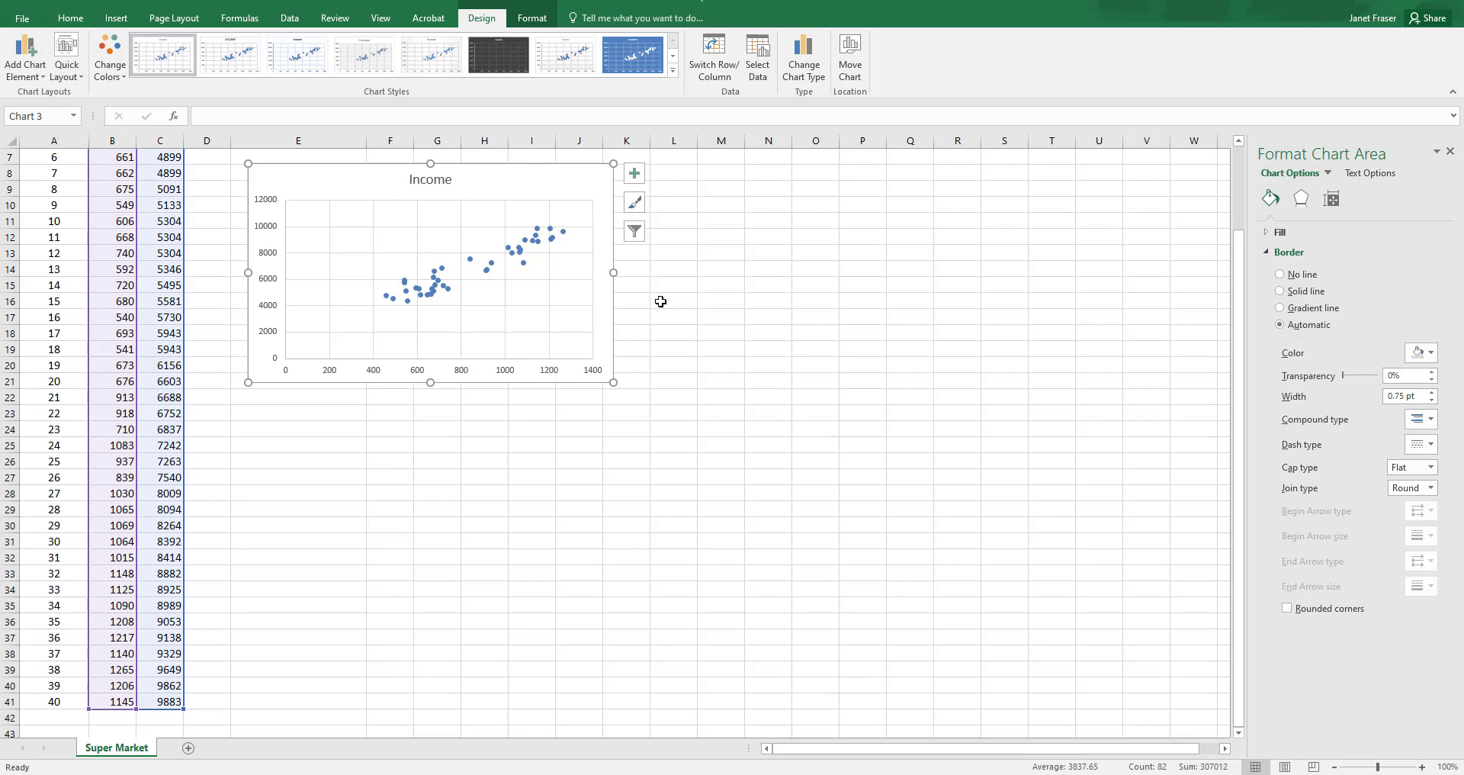
pyautogui.click(209, 267)
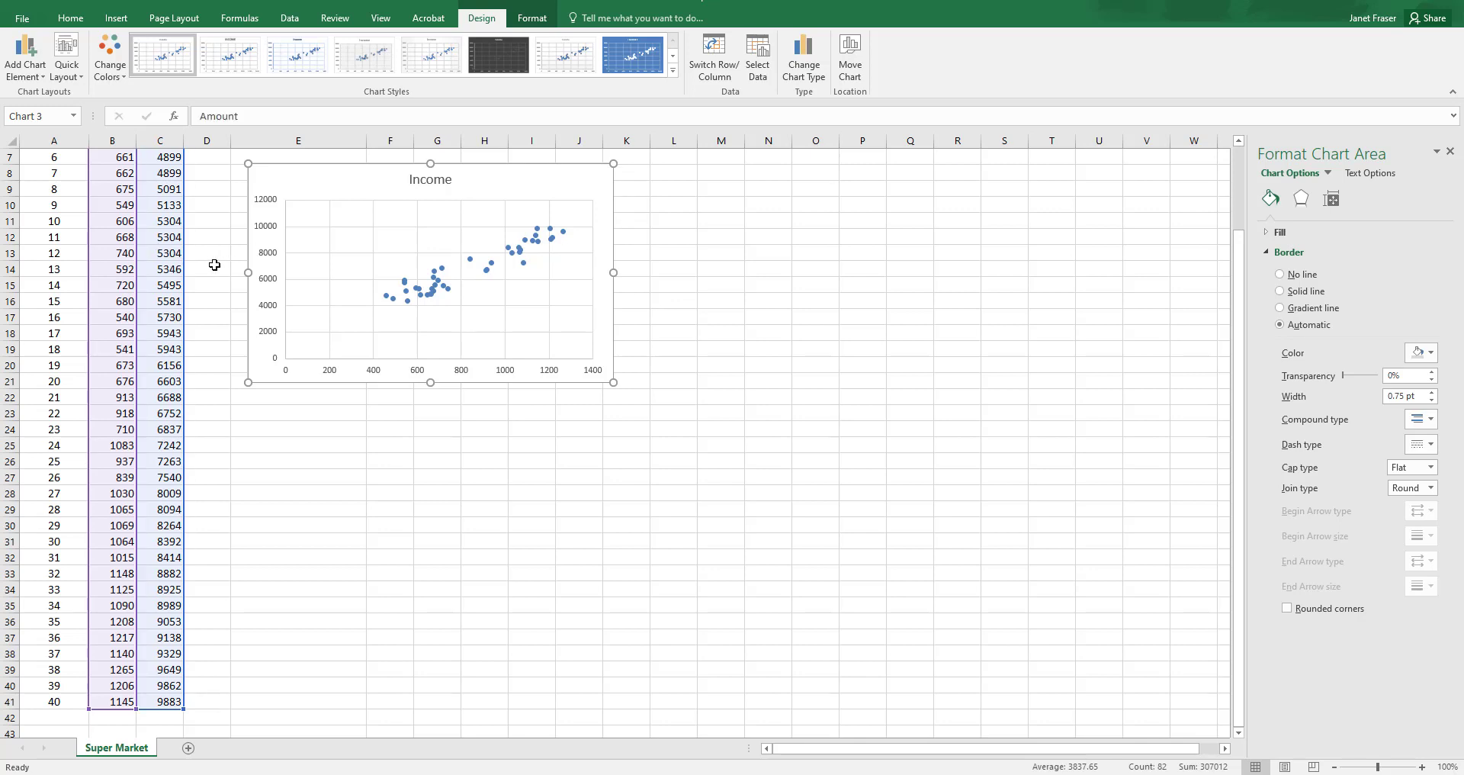
# Step: Start a Regression data analysis with B1:B41 as the Y range and C1:C41 as the X range
pyautogui.click(290, 20)
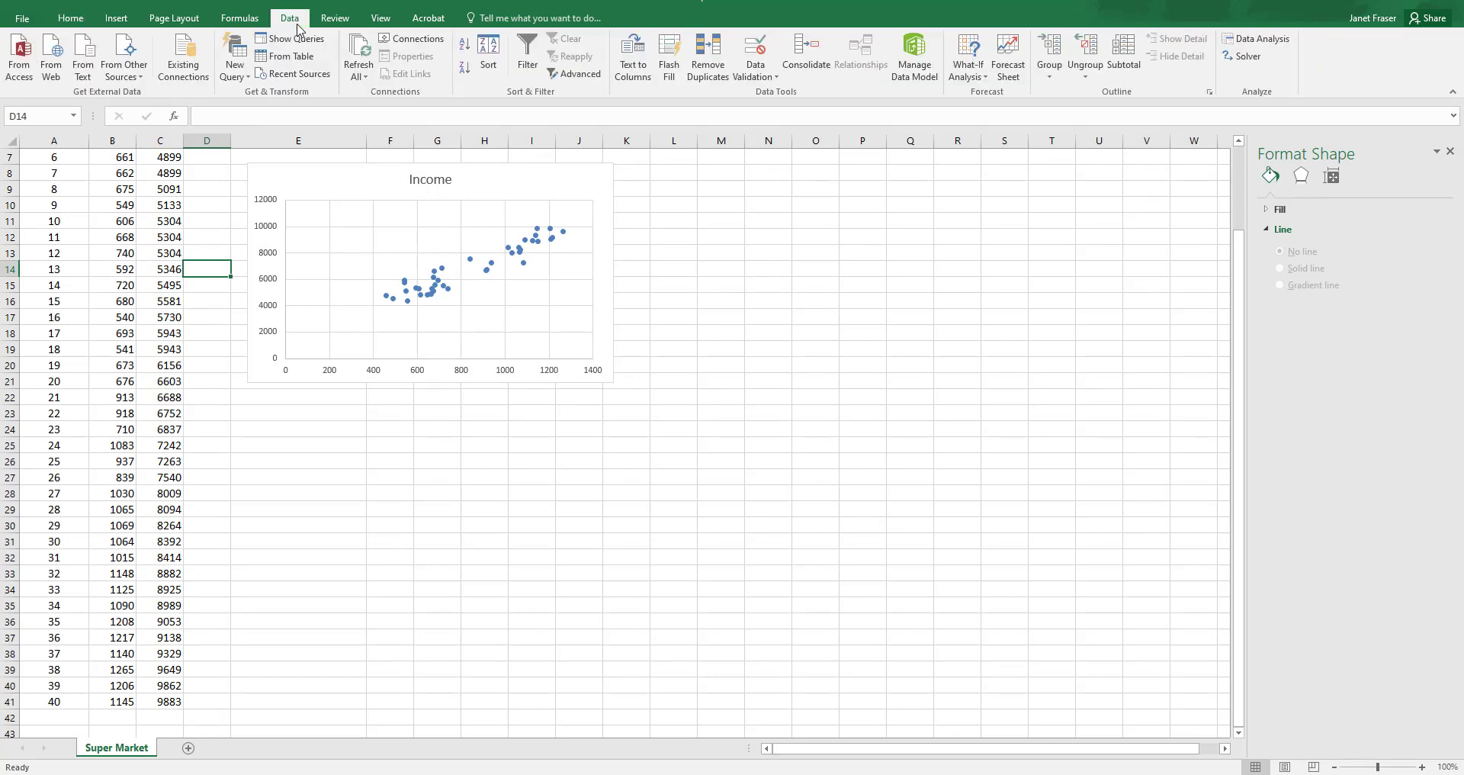
pyautogui.click(1267, 38)
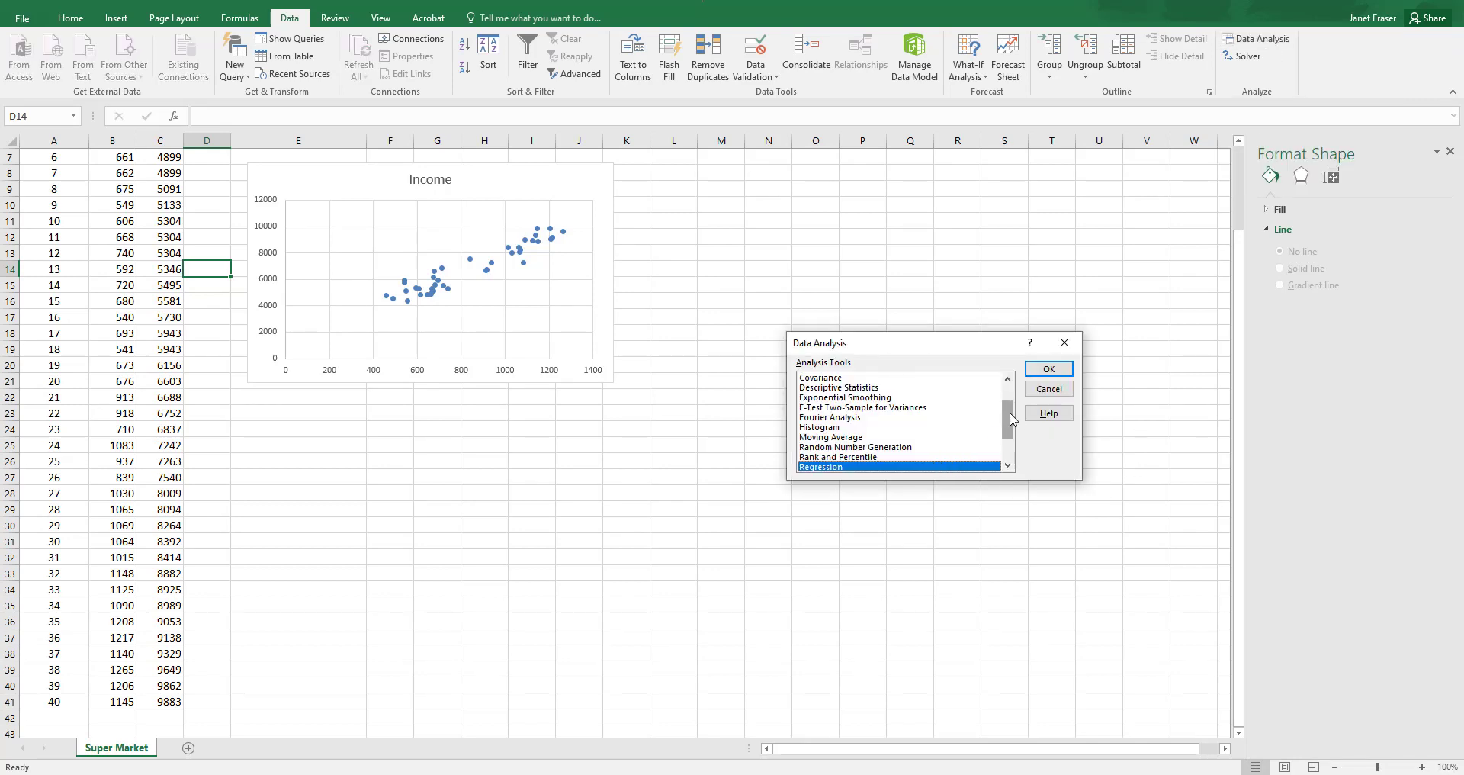
pyautogui.moveTo(1017, 420); pyautogui.dragTo(1026, 467)
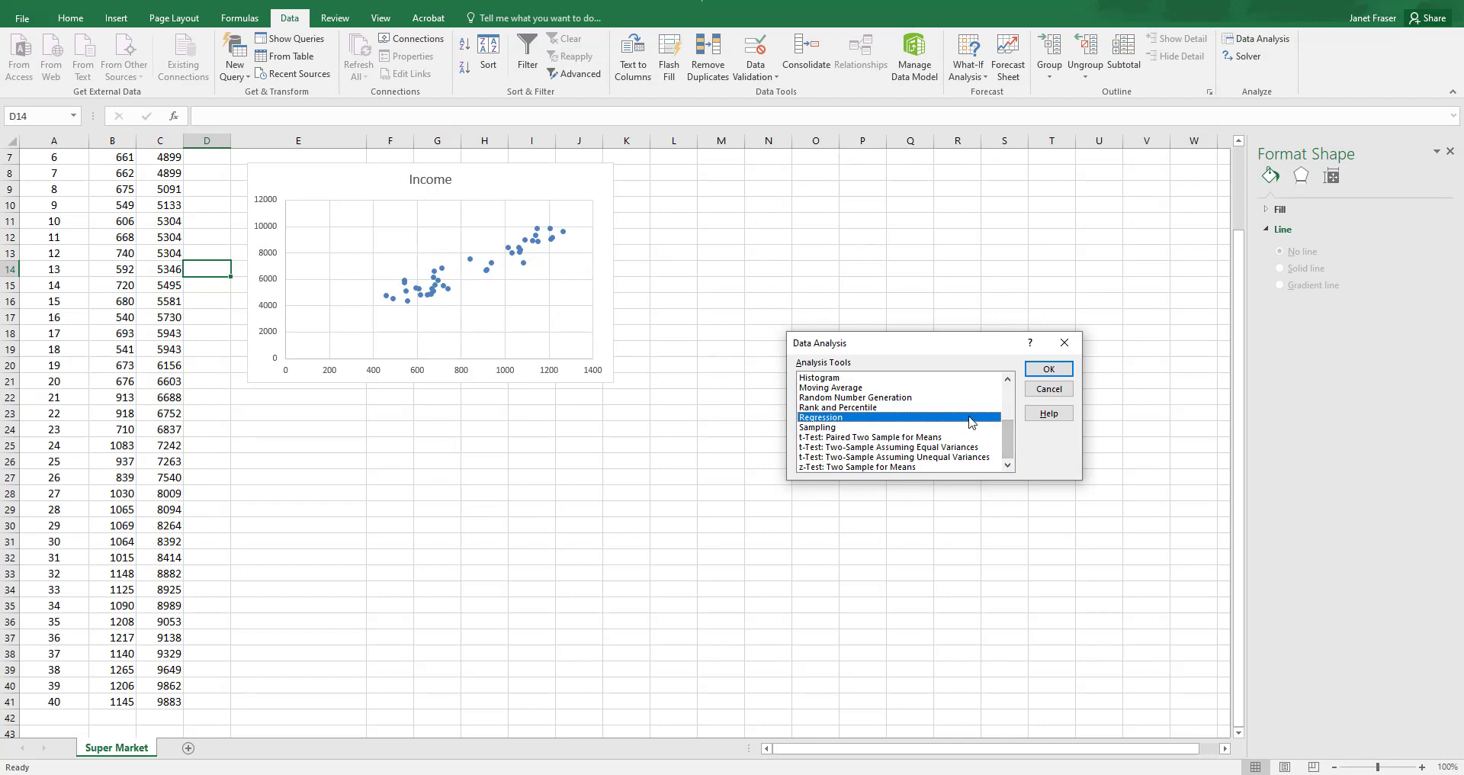
pyautogui.click(1051, 369)
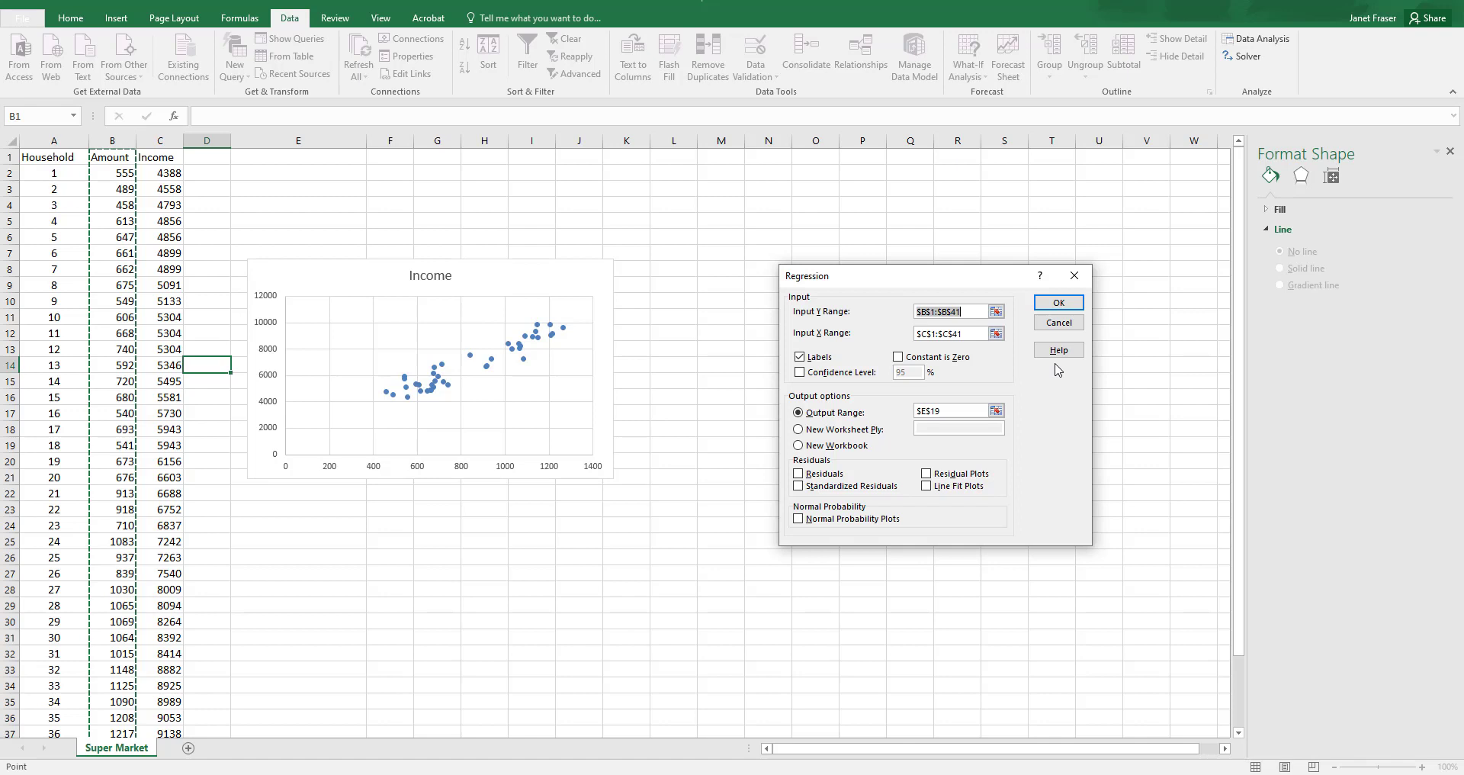
pyautogui.click(974, 314)
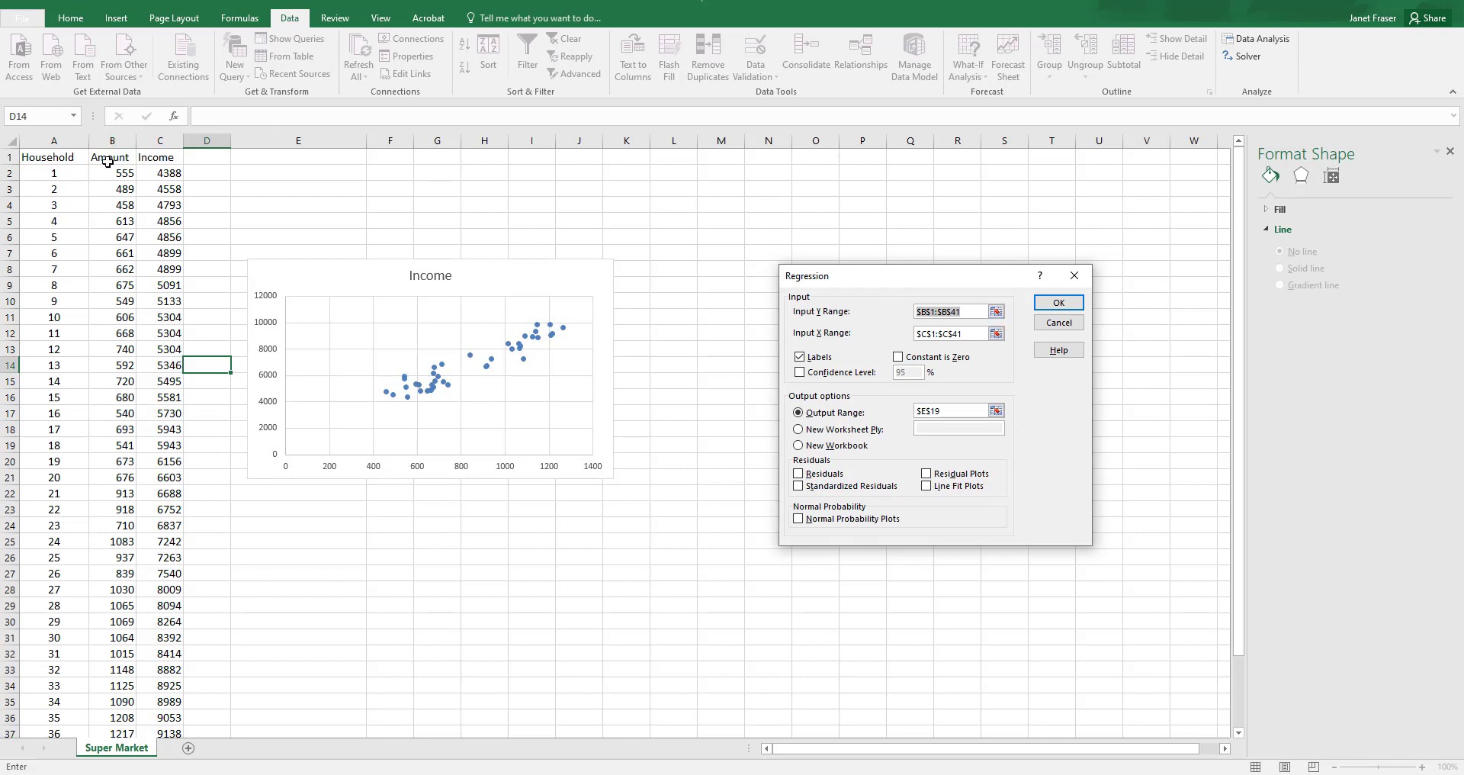
pyautogui.moveTo(107, 158); pyautogui.dragTo(132, 703)
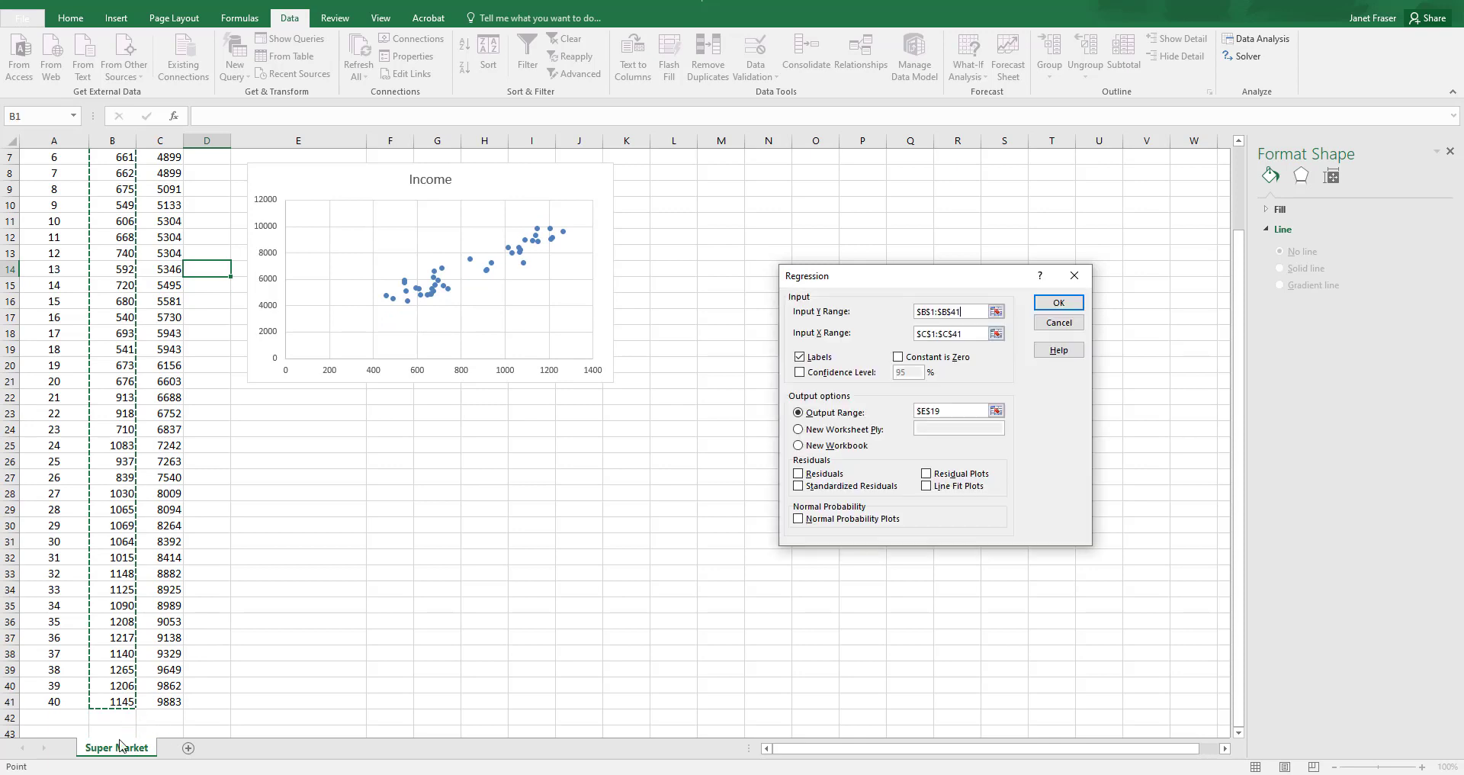
pyautogui.click(970, 331)
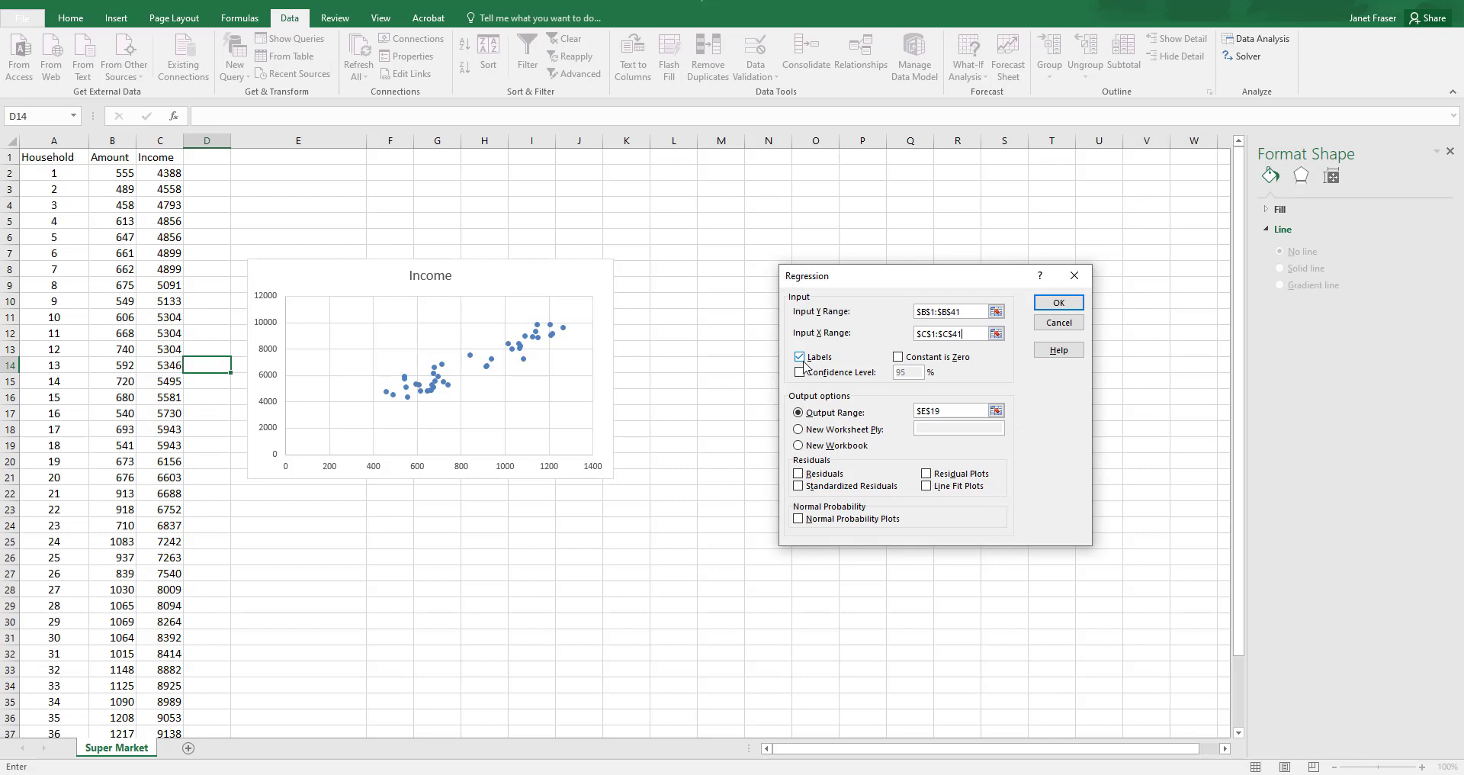
# Step: Set the regression output range to cell E24, below the chart, and run the analysis
pyautogui.click(799, 412)
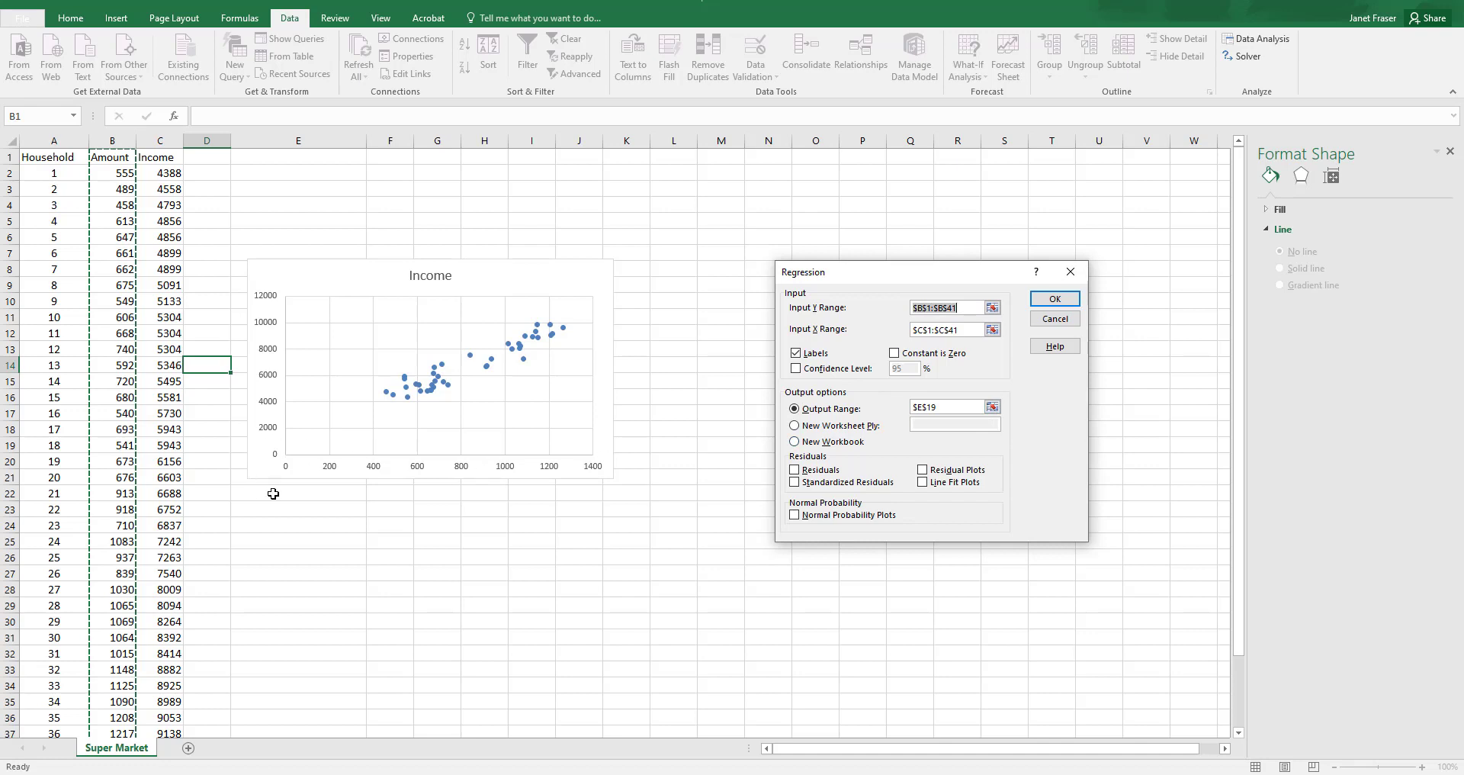
pyautogui.click(960, 406)
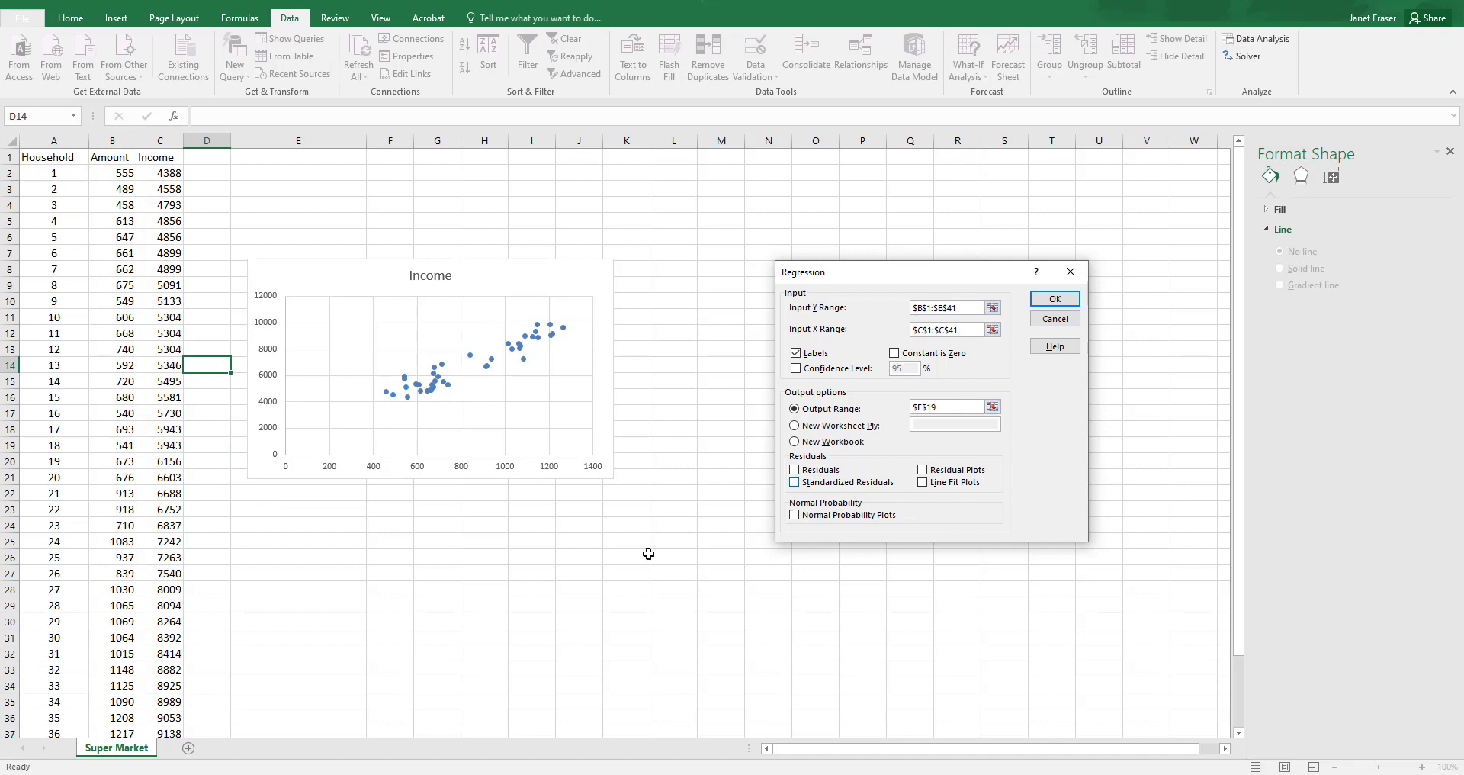
pyautogui.click(299, 526)
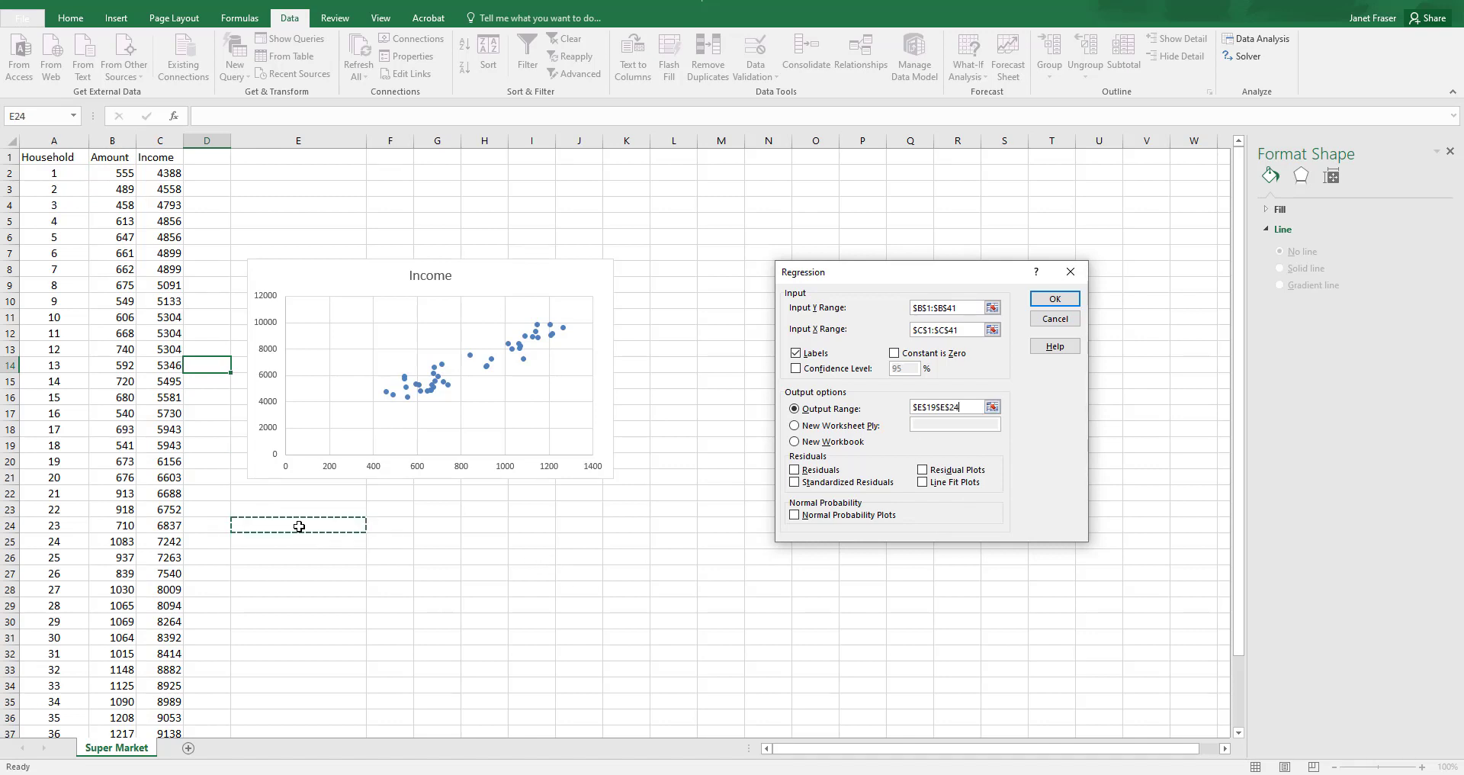
pyautogui.press('Left')
pyautogui.press('Left')
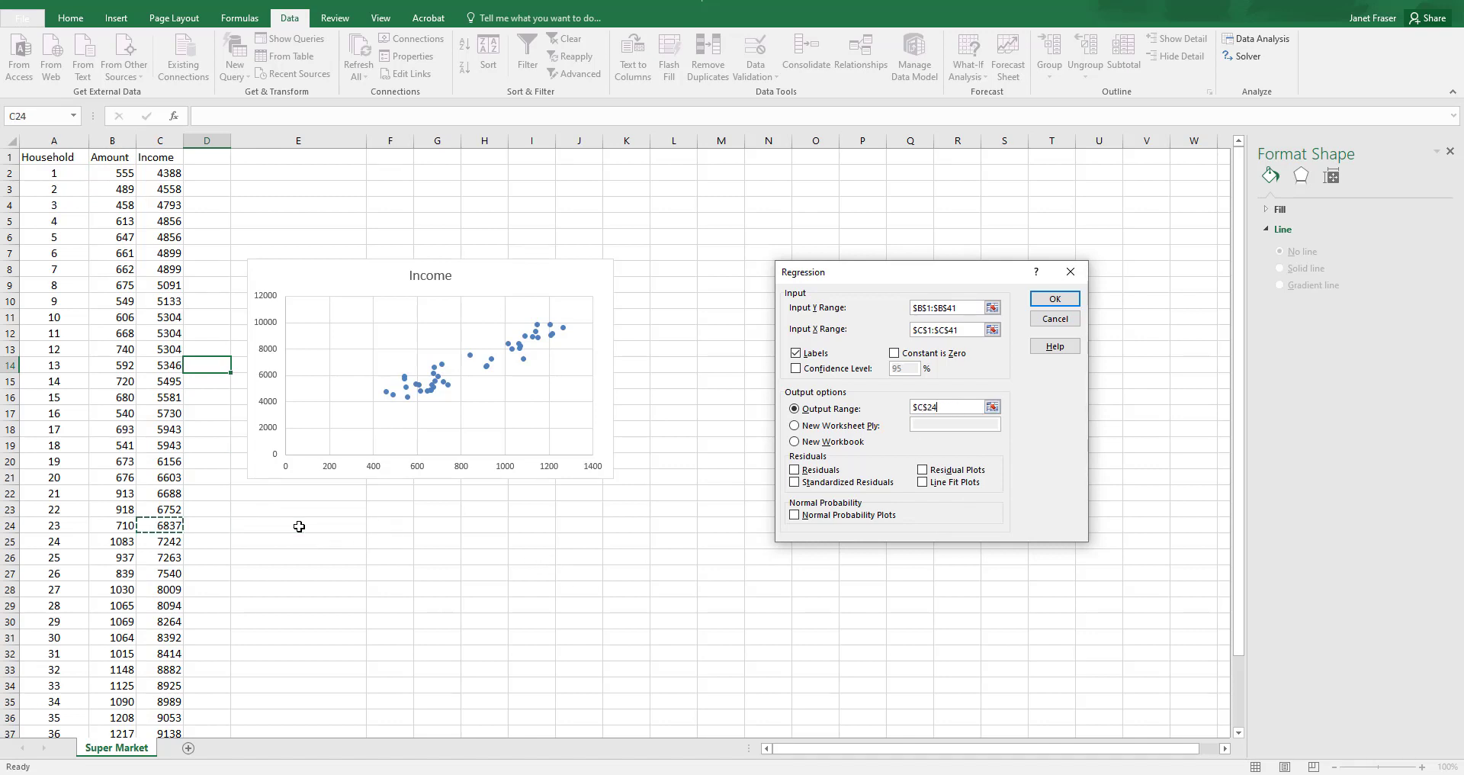
pyautogui.press('Right')
pyautogui.press('Right')
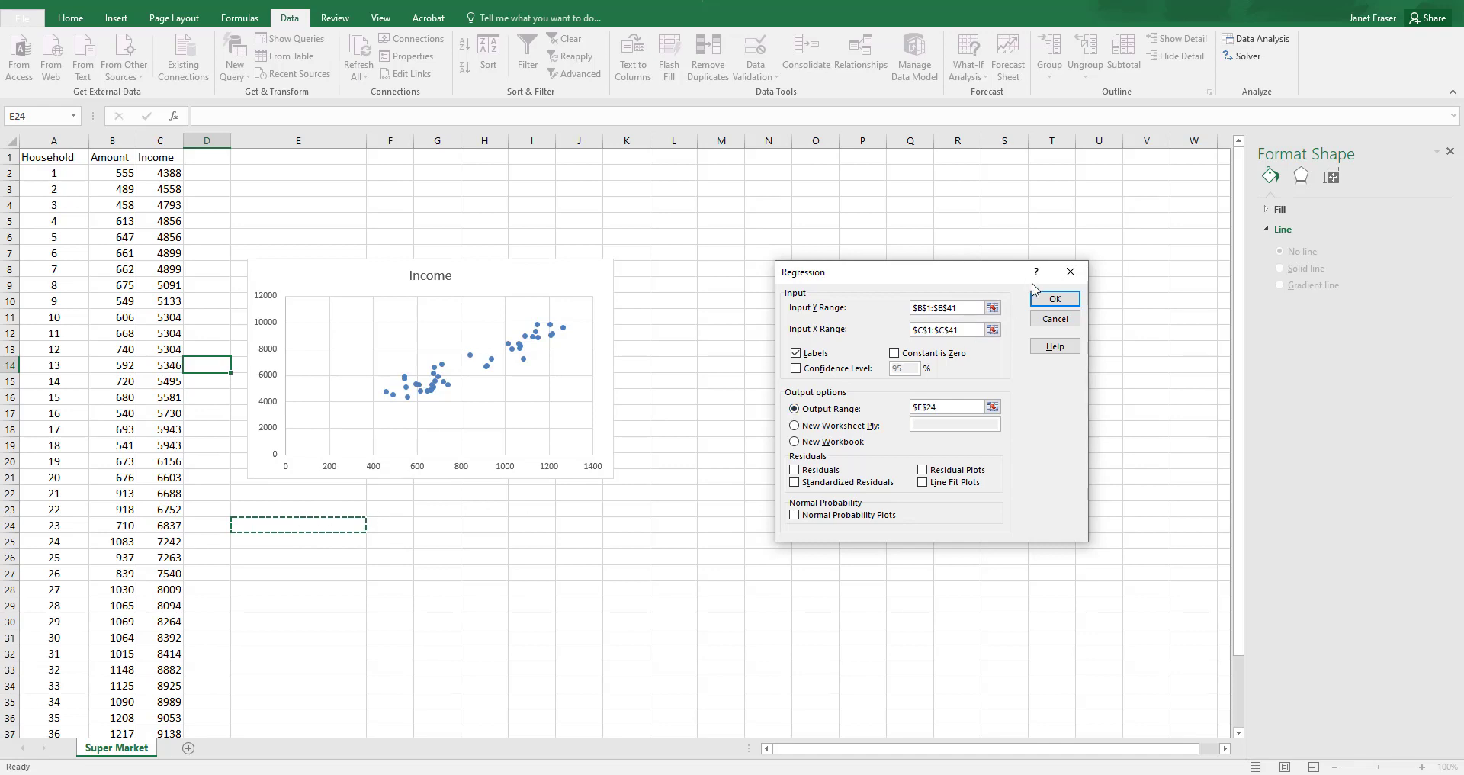
pyautogui.click(1050, 301)
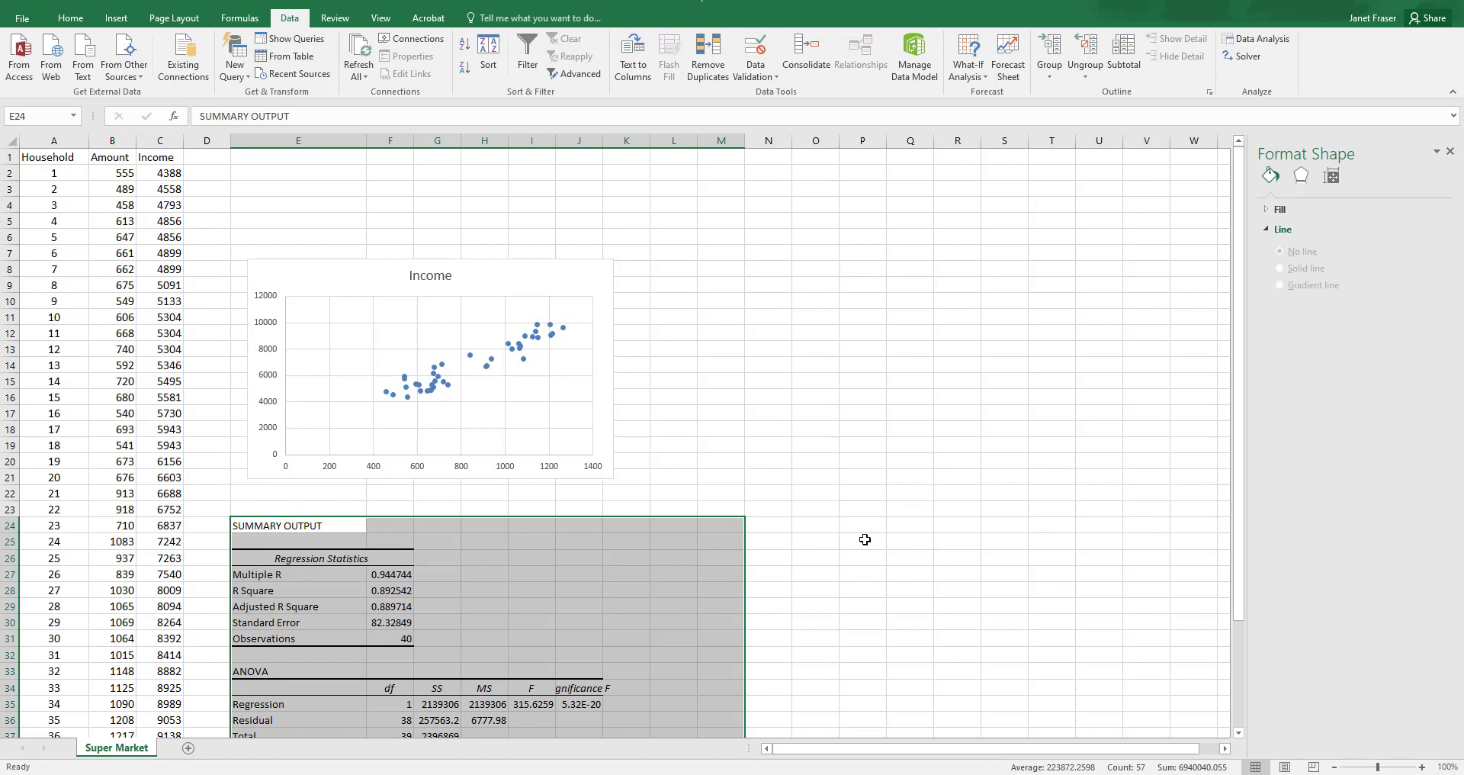
# Step: Highlight the Multiple R value in the regression summary output with yellow fill
pyautogui.click(795, 570)
pyautogui.scroll(-4, 795, 570)
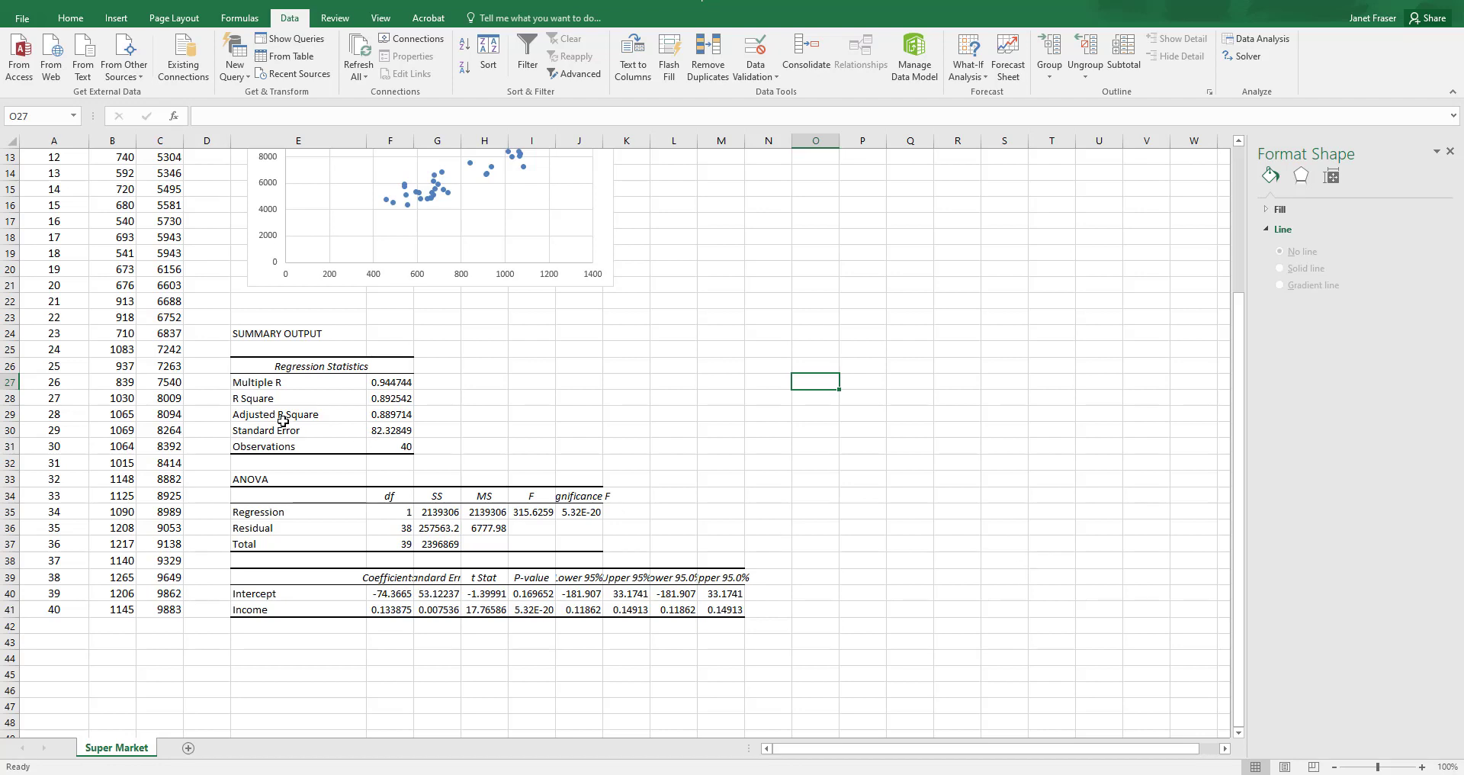
pyautogui.click(369, 382)
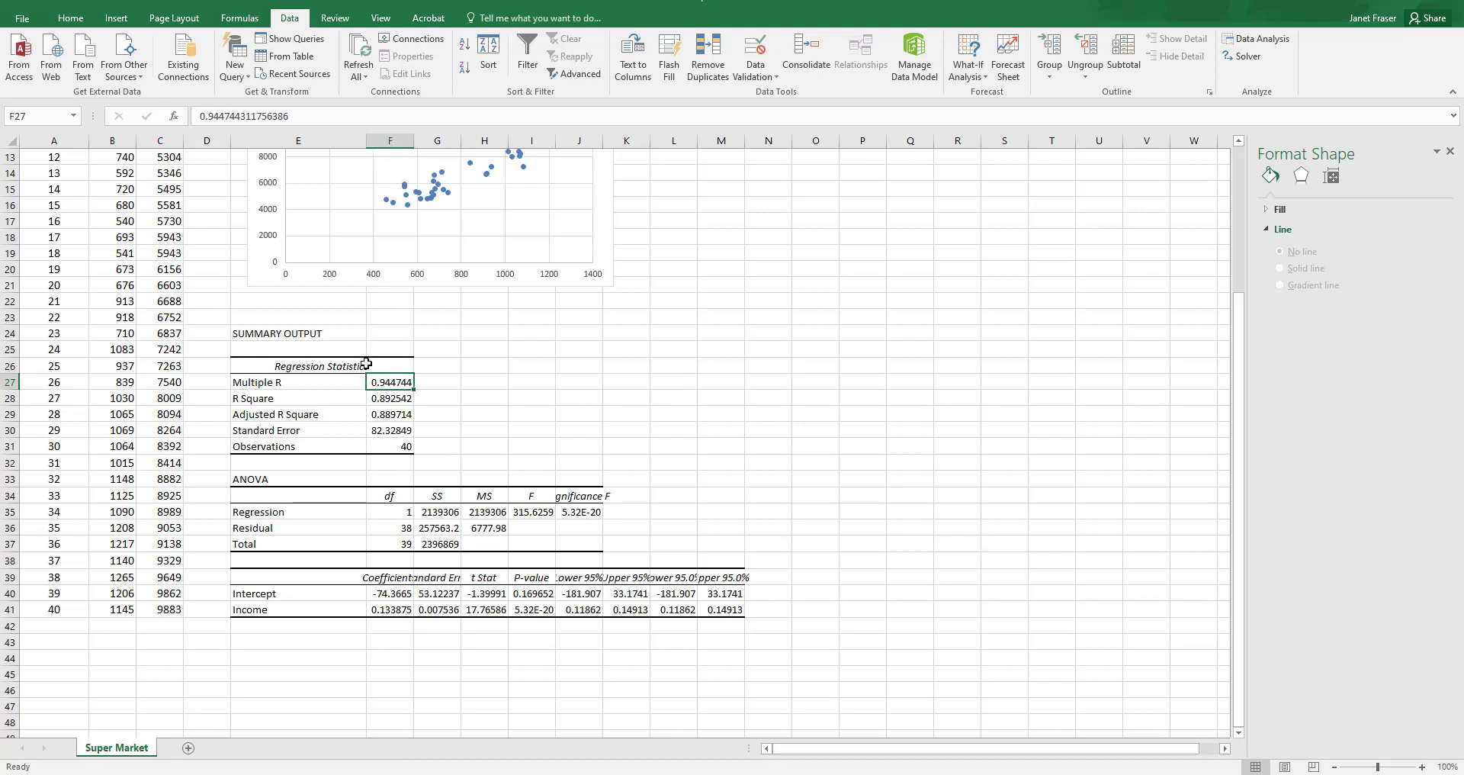
pyautogui.click(70, 17)
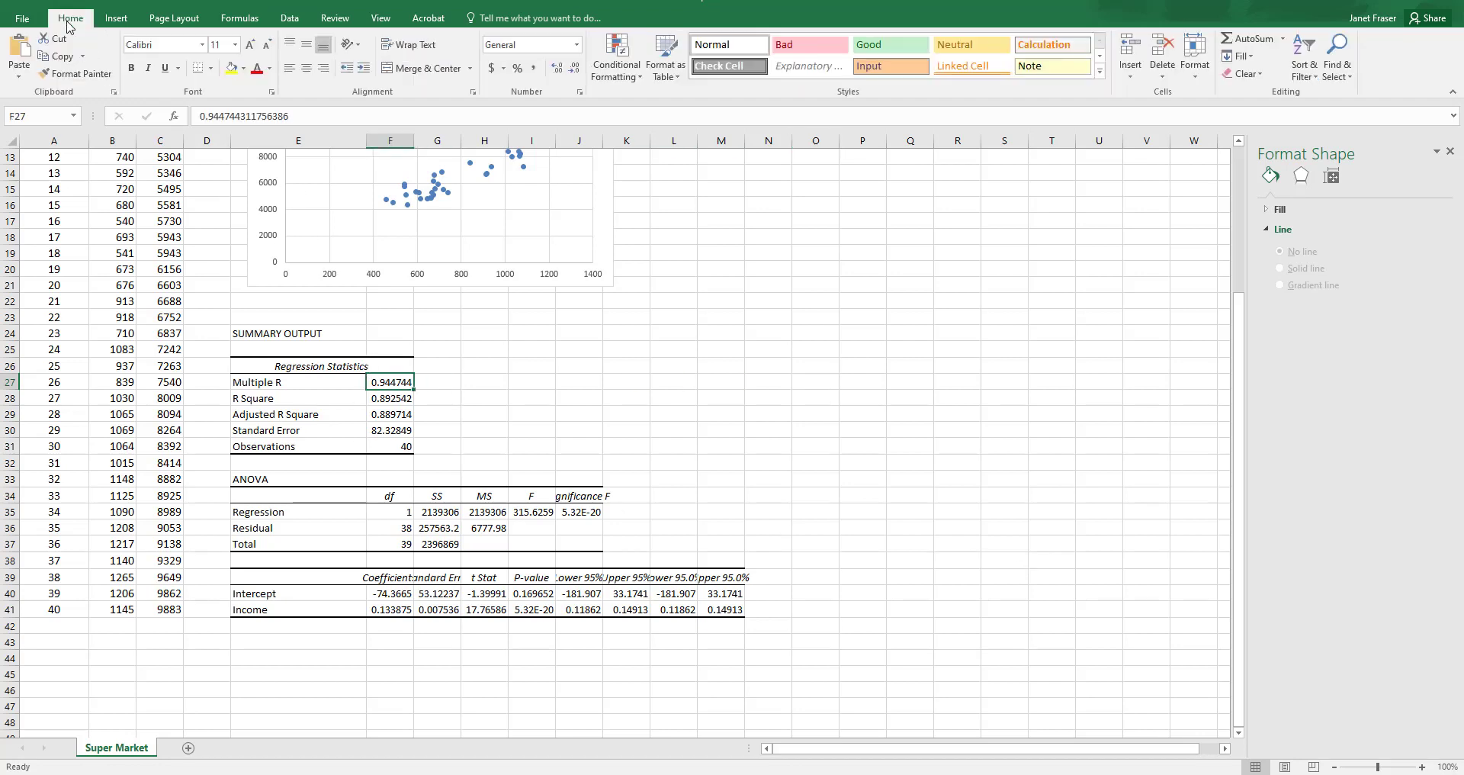
pyautogui.click(231, 70)
# Step: Fill the t Stat and P-value cells of the Income row in the coefficients table with yellow
pyautogui.moveTo(335, 608); pyautogui.dragTo(735, 608)
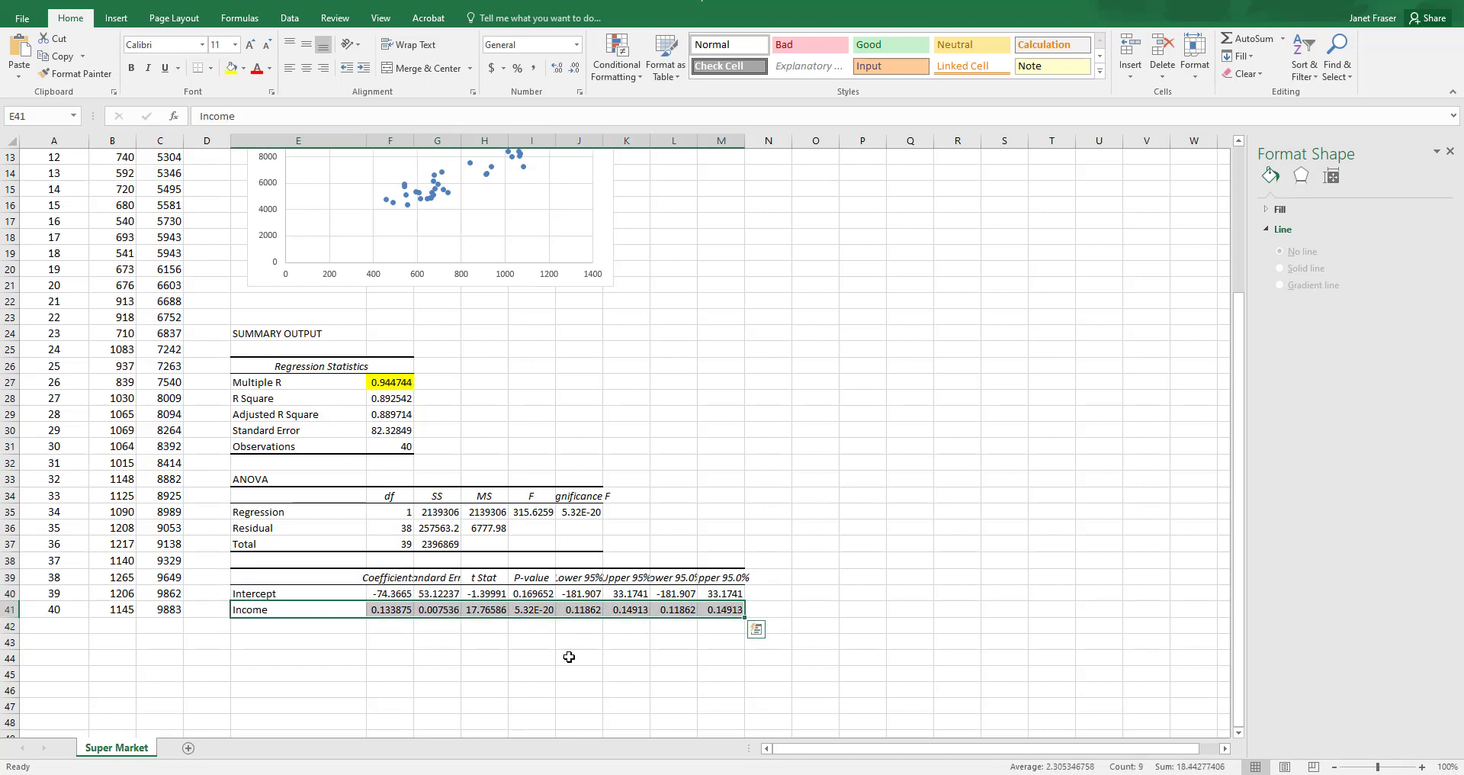
pyautogui.click(485, 609)
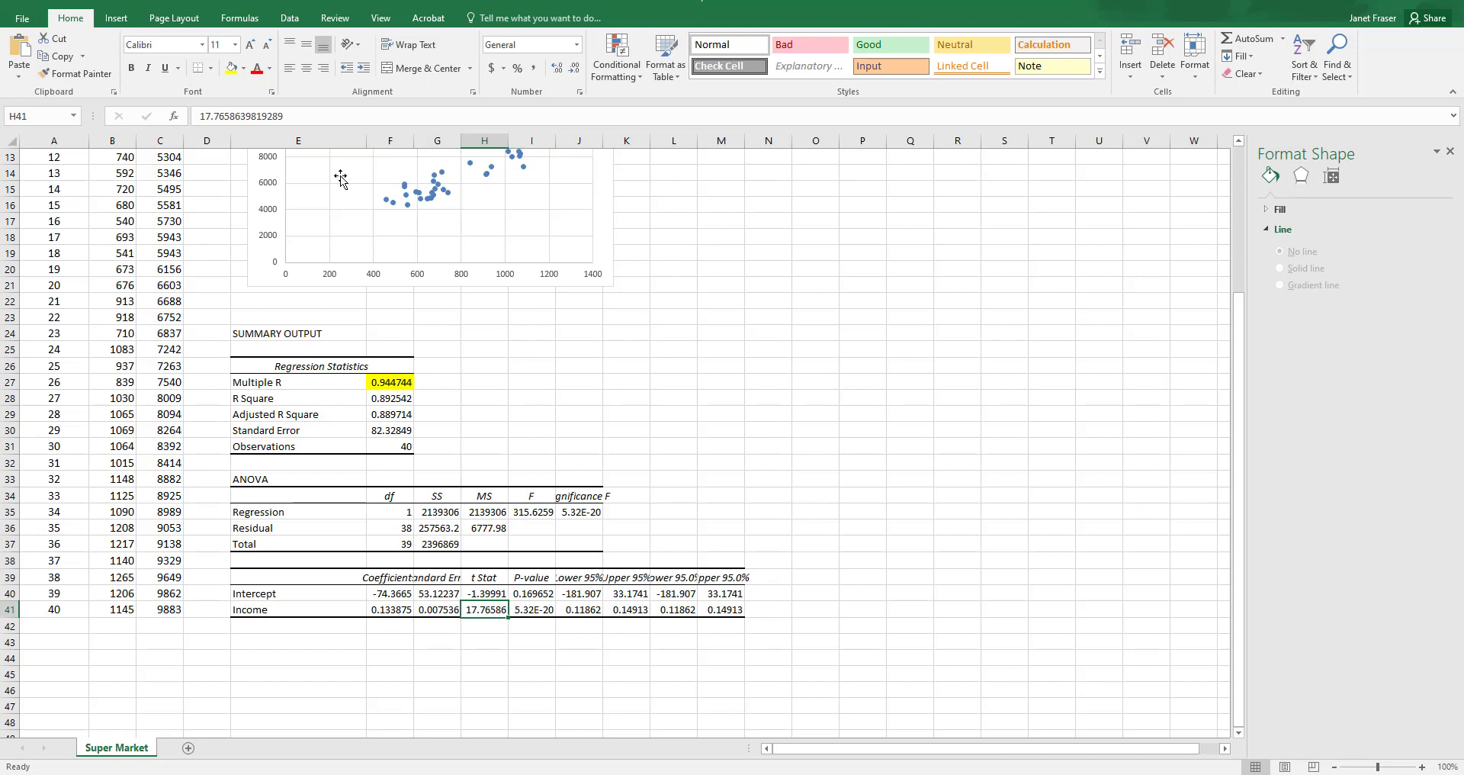
pyautogui.click(233, 68)
pyautogui.click(543, 610)
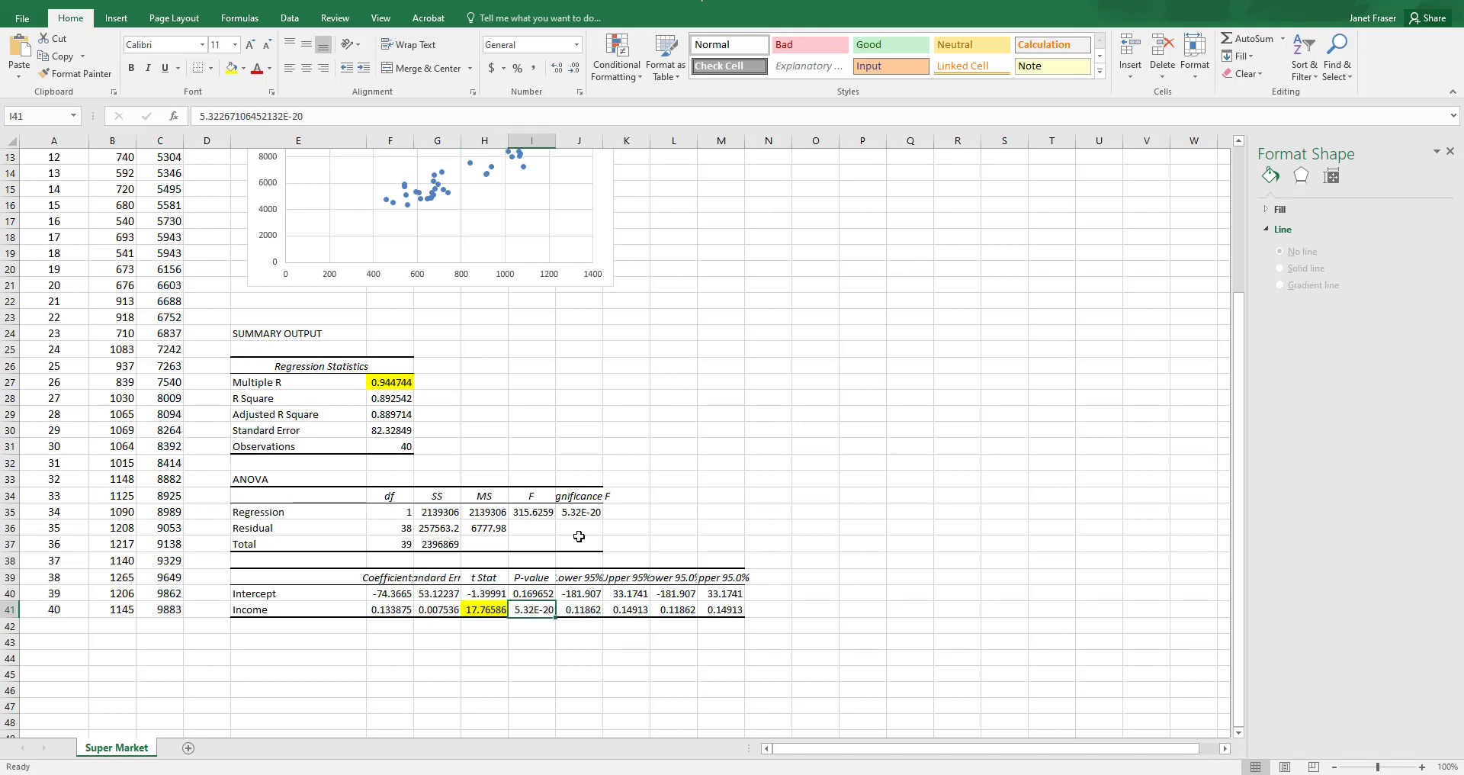
pyautogui.click(232, 68)
# Step: Highlight the R Square and Standard Error values in the regression statistics with yellow fill
pyautogui.click(406, 401)
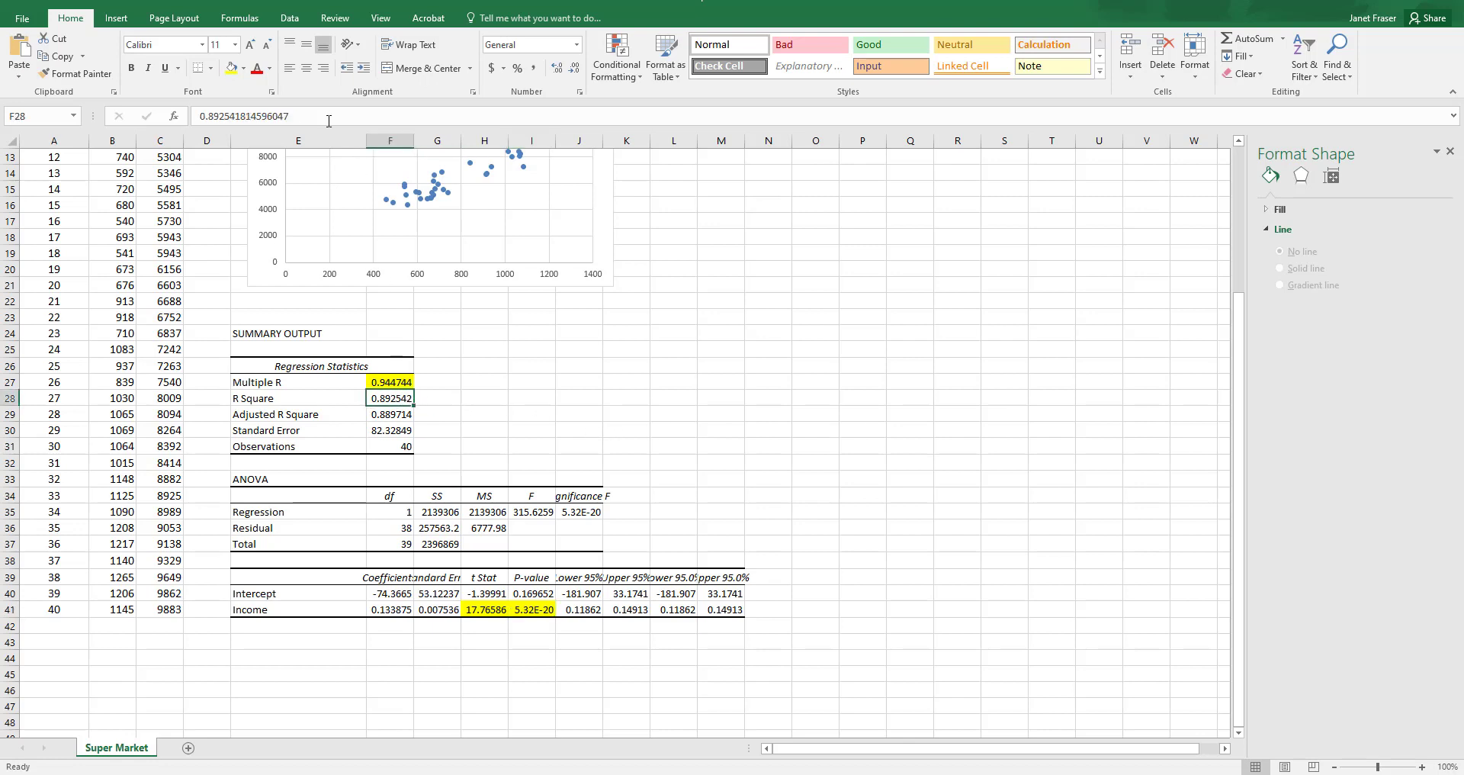
pyautogui.click(231, 68)
pyautogui.click(405, 431)
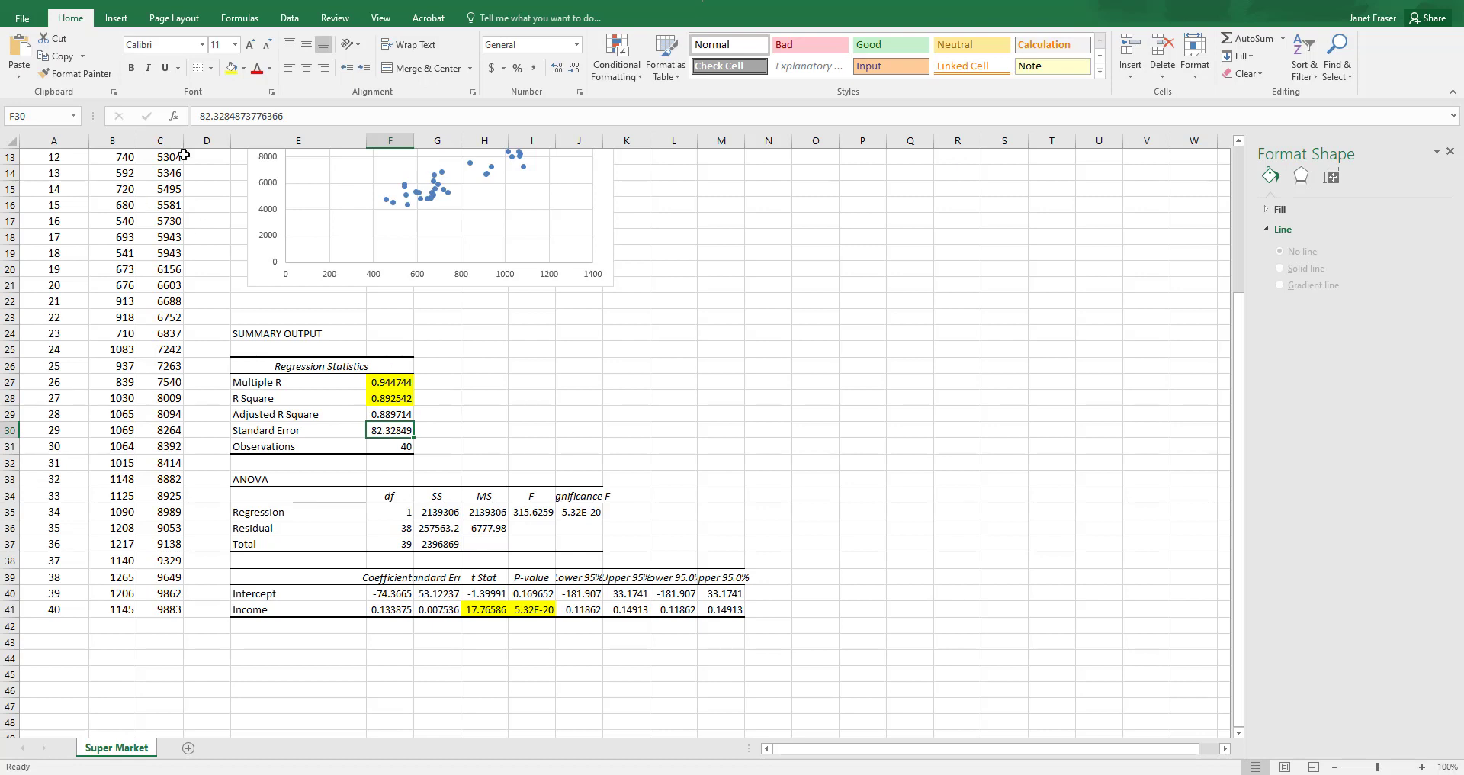
pyautogui.click(231, 68)
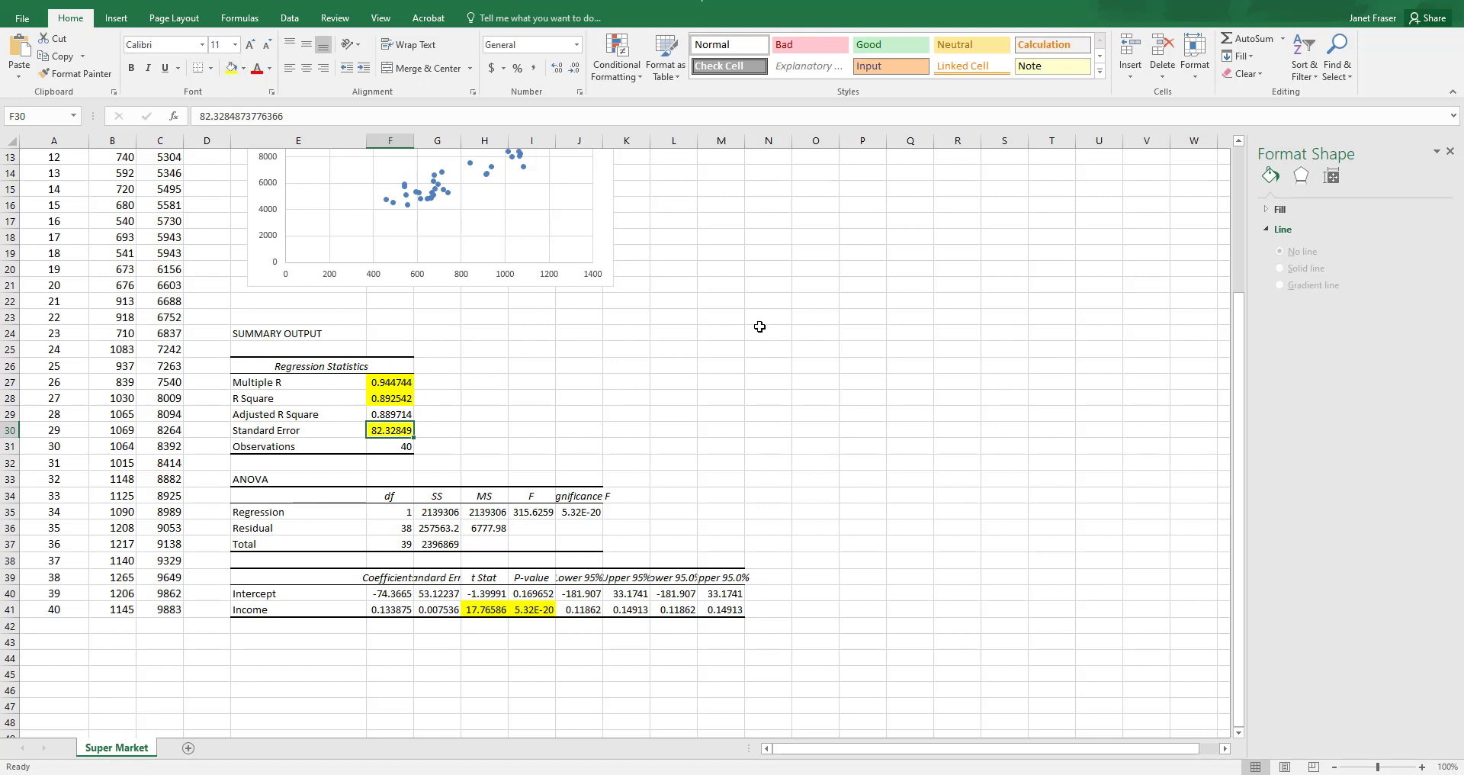